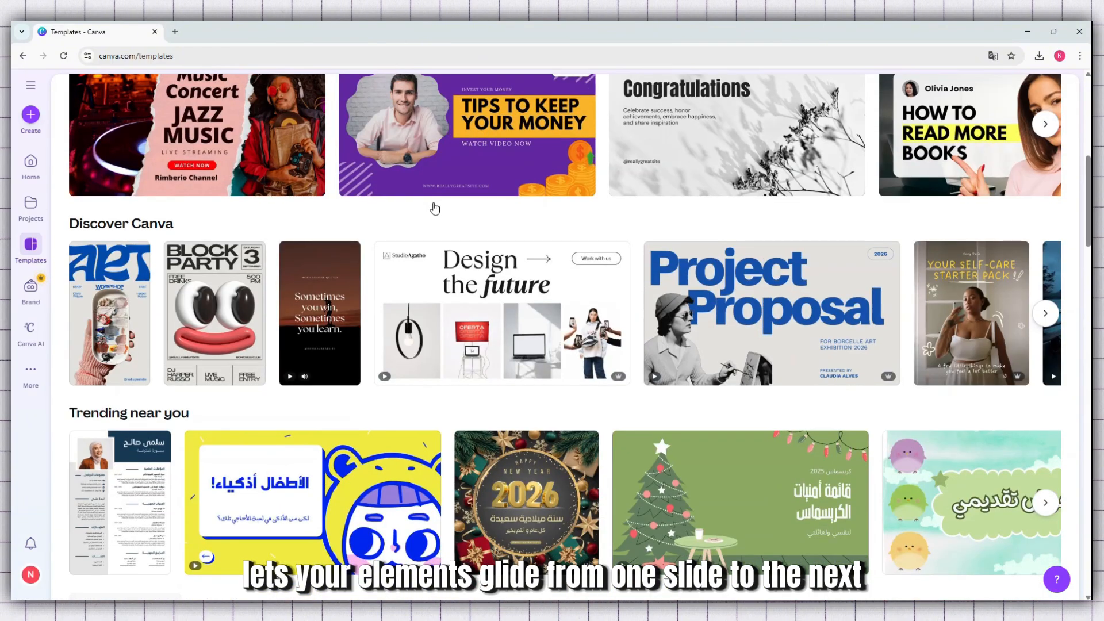
{"action": "scroll", "coordinate": [435, 206], "scroll_direction": "down", "scroll_amount": 9}
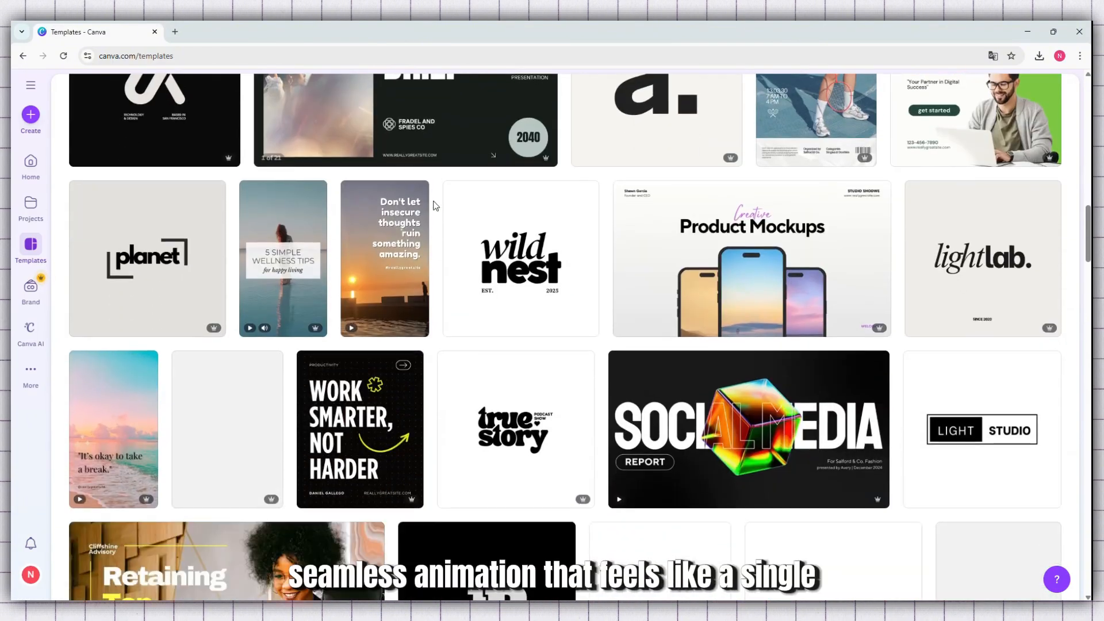
{"action": "scroll", "coordinate": [435, 204], "scroll_direction": "down", "scroll_amount": 6}
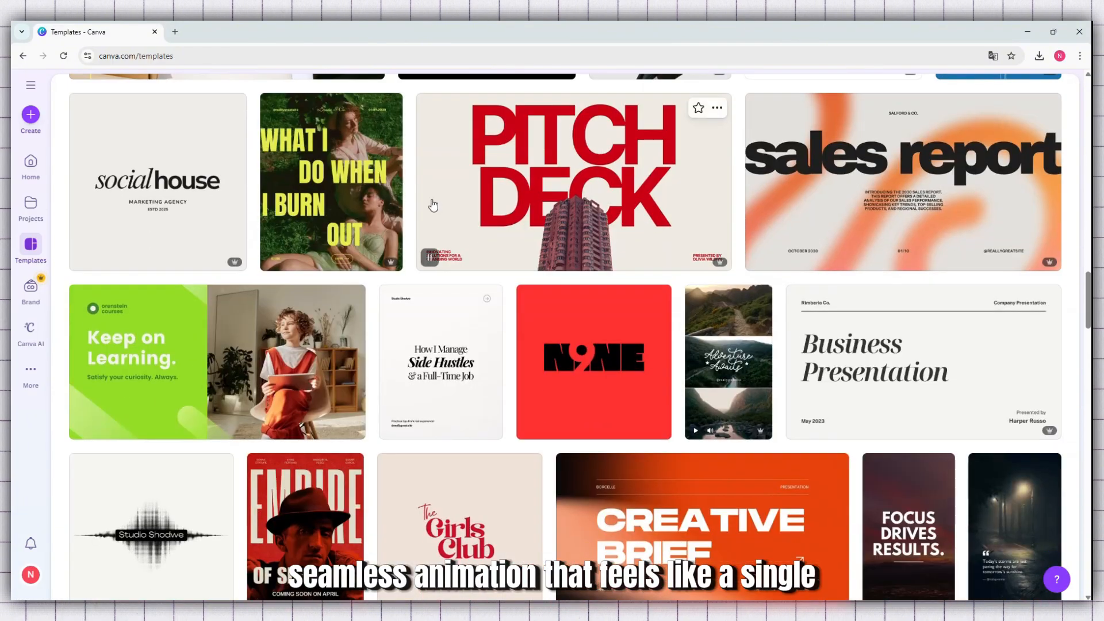
{"action": "scroll", "coordinate": [435, 201], "scroll_direction": "up", "scroll_amount": 20}
{"action": "scroll", "coordinate": [434, 200], "scroll_direction": "up", "scroll_amount": 12}
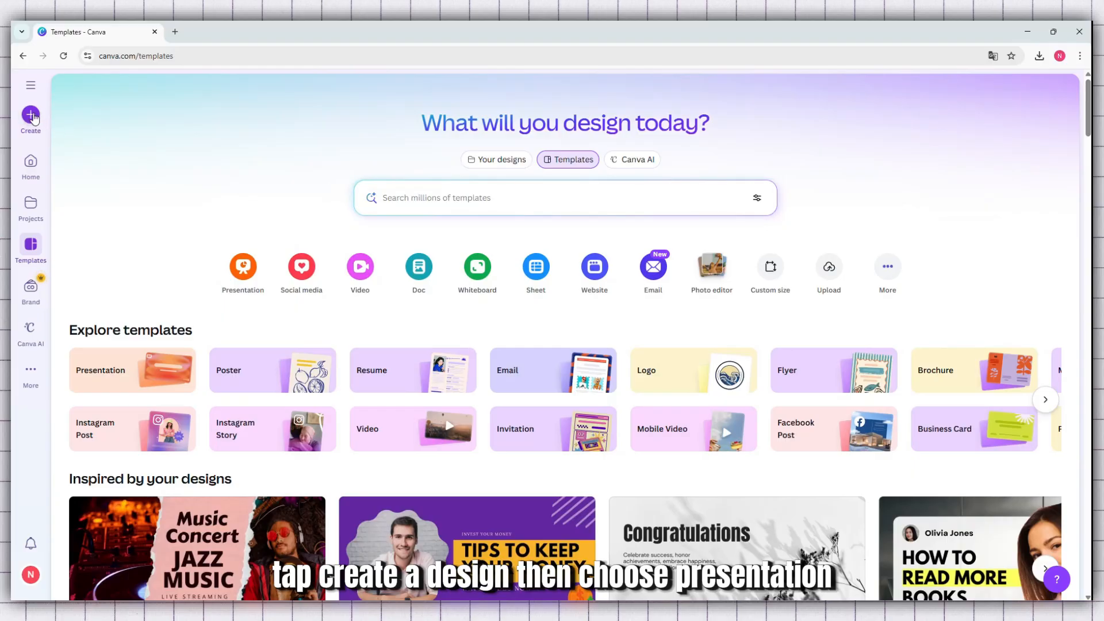
Create a new Presentation (16:9) design and add a second blank page
{"action": "left_click", "coordinate": [31, 115]}
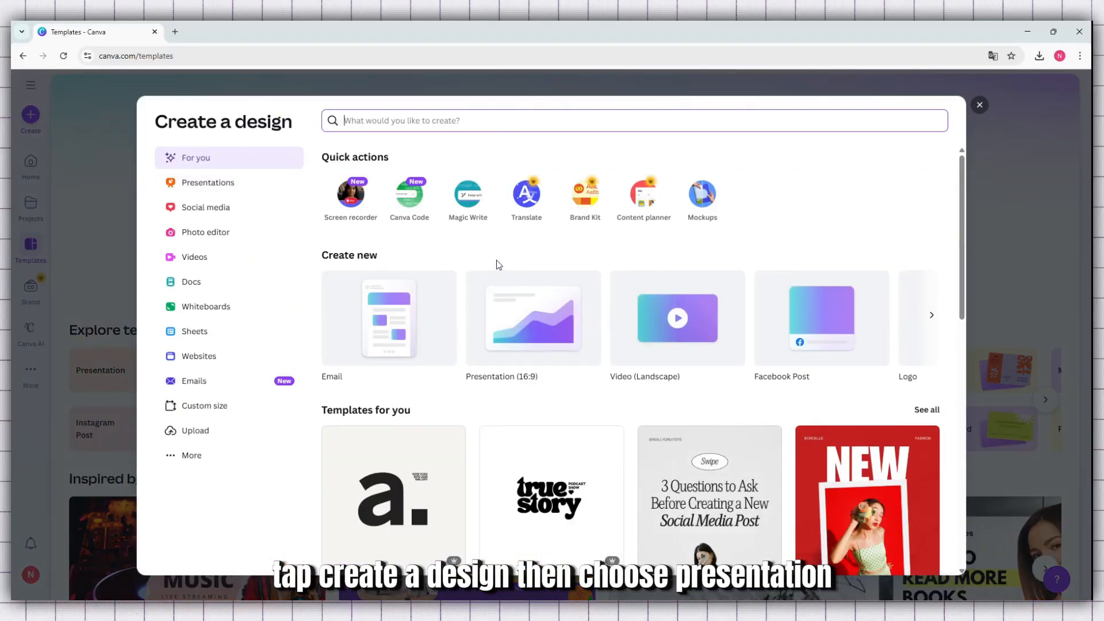
{"action": "left_click", "coordinate": [523, 308]}
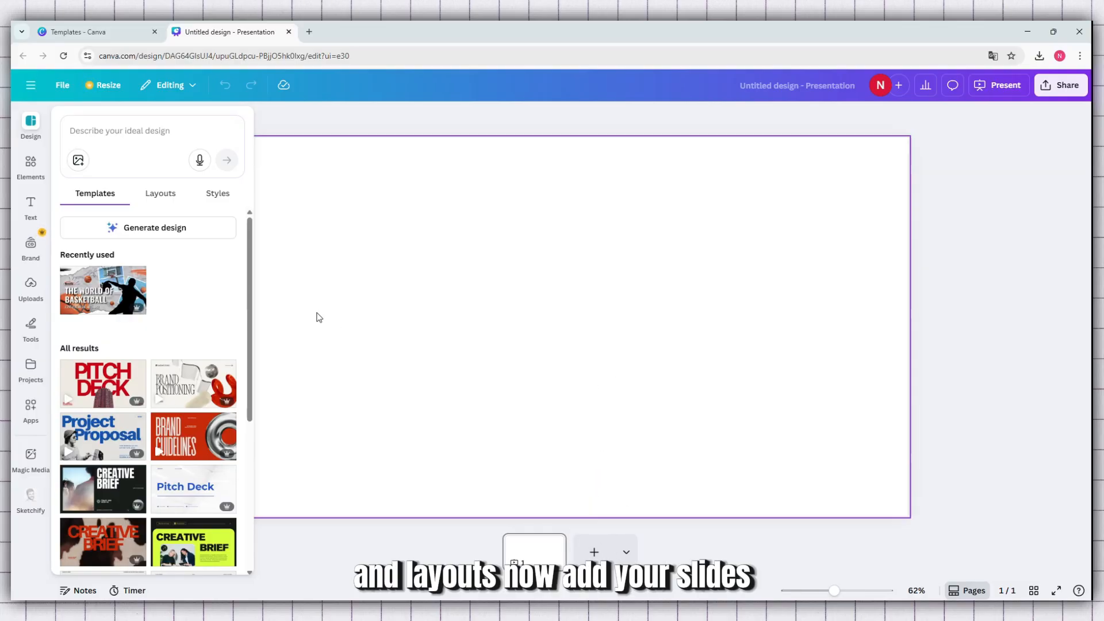
{"action": "left_click", "coordinate": [599, 547]}
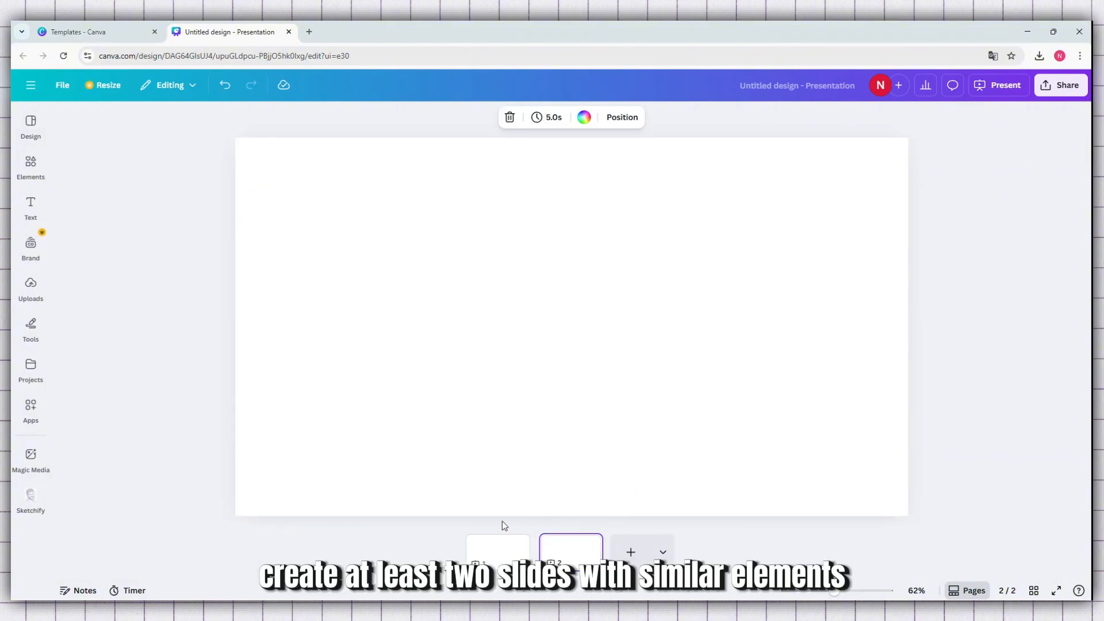
Add the default "Hello, world!" text in New Amsterdam to the first page with the TypeCraft app
{"action": "left_click", "coordinate": [501, 541]}
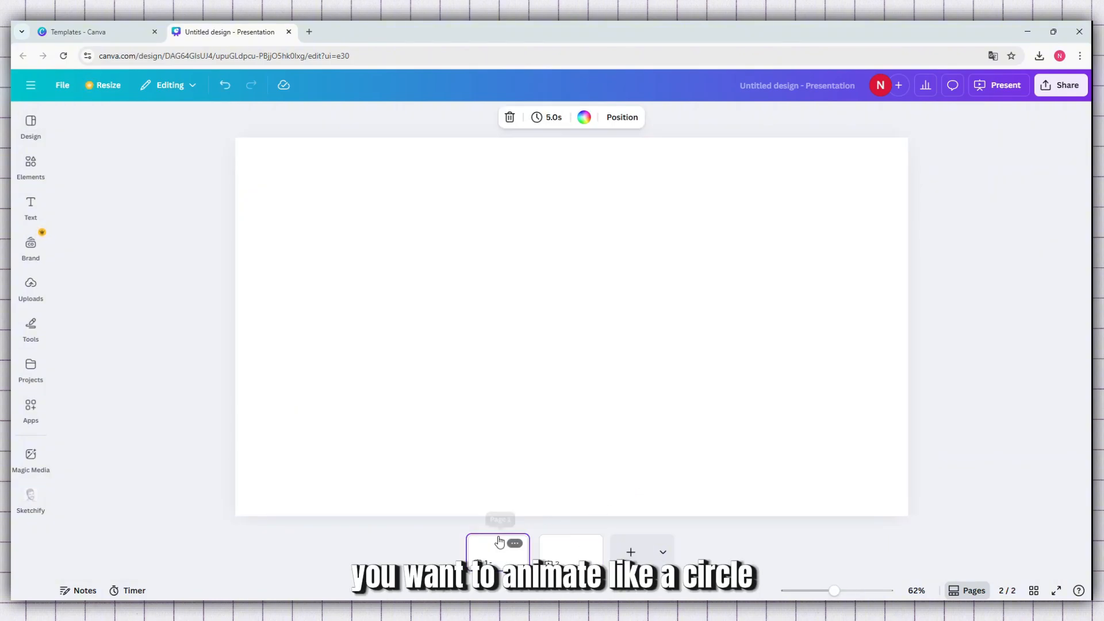
{"action": "left_click", "coordinate": [34, 373]}
{"action": "left_click", "coordinate": [30, 208]}
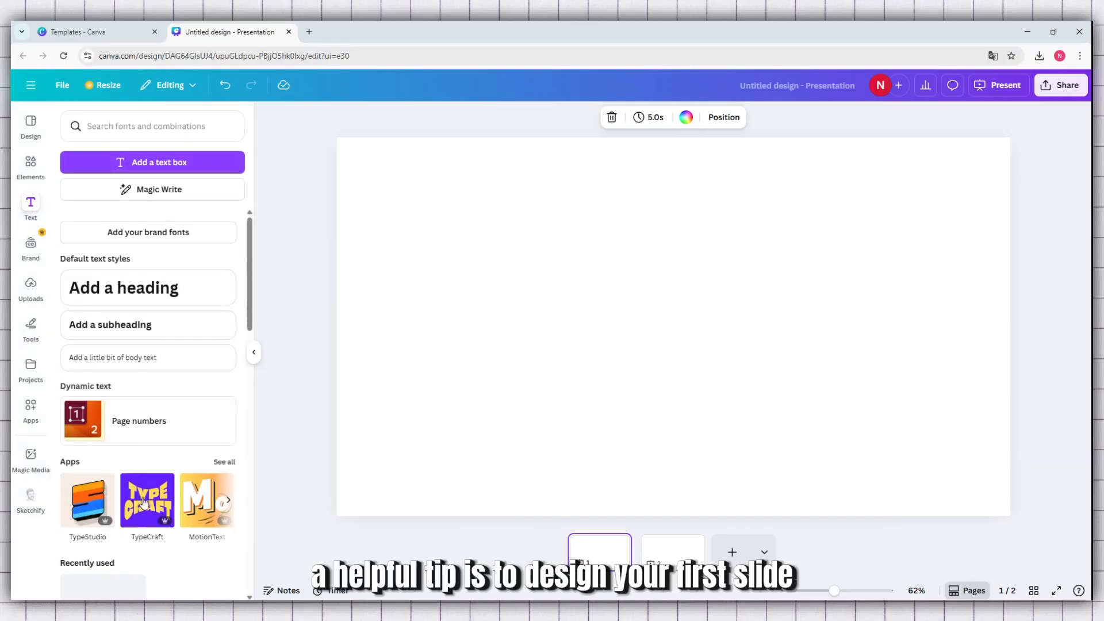
{"action": "left_click", "coordinate": [144, 504]}
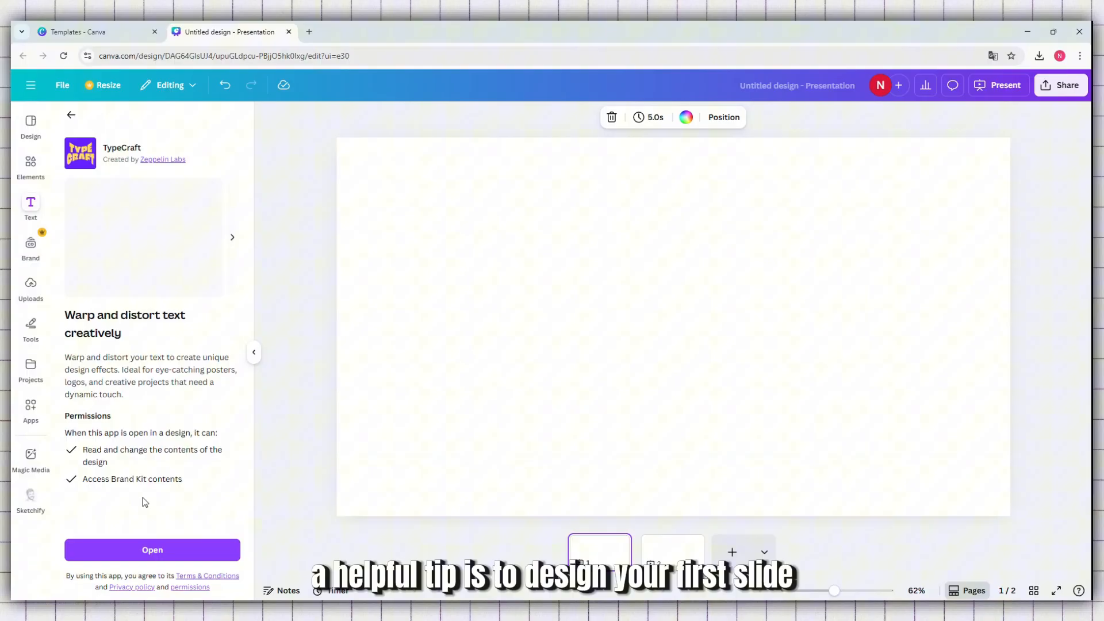
{"action": "left_click", "coordinate": [140, 551]}
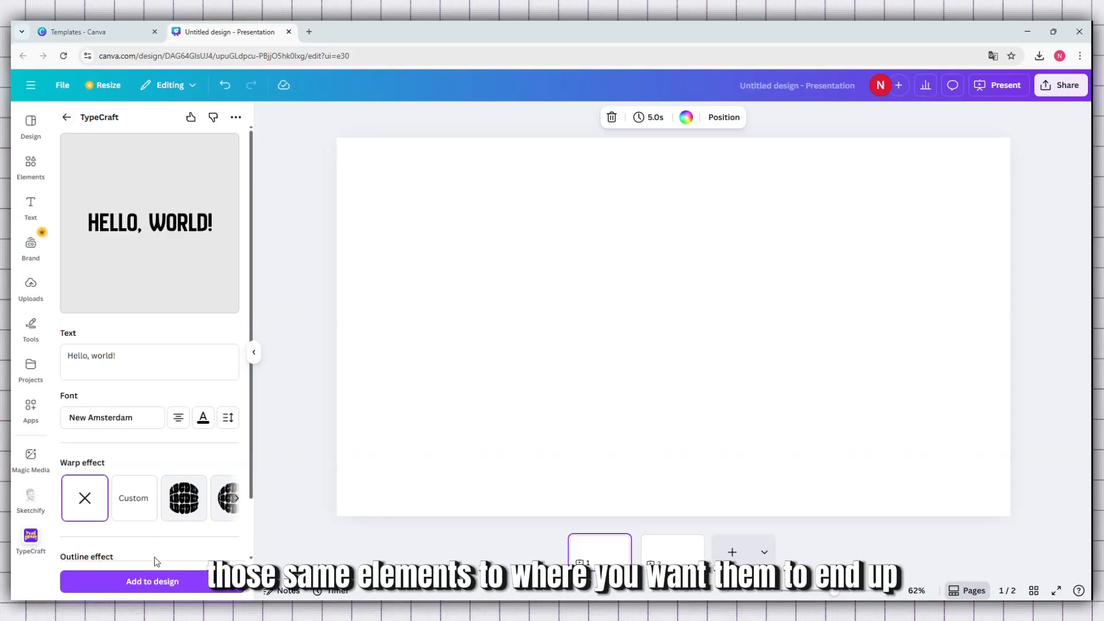
{"action": "left_click", "coordinate": [150, 583]}
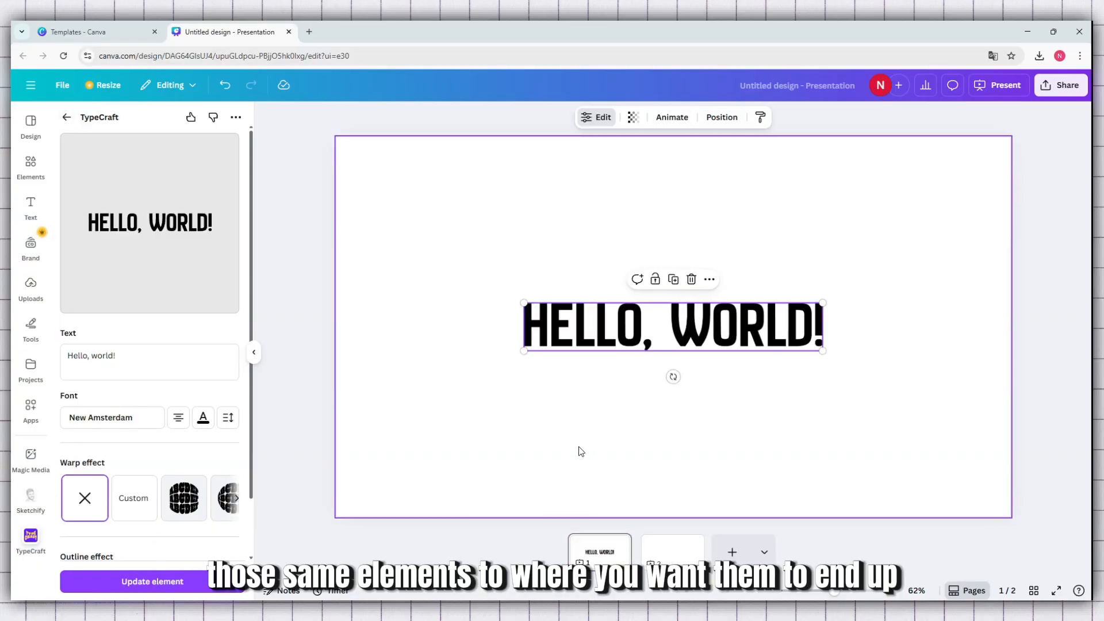
Add the same TypeCraft "Hello, world!" text to page 2 and move it up to the page's top edge, centred horizontally
{"action": "left_click", "coordinate": [665, 543]}
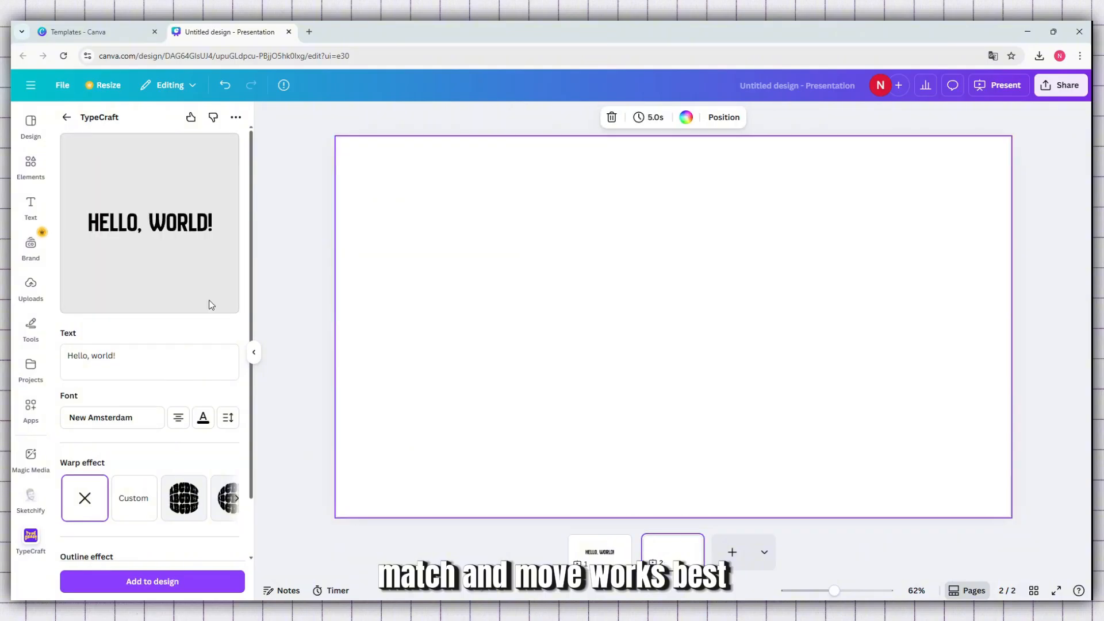
{"action": "left_click", "coordinate": [153, 585]}
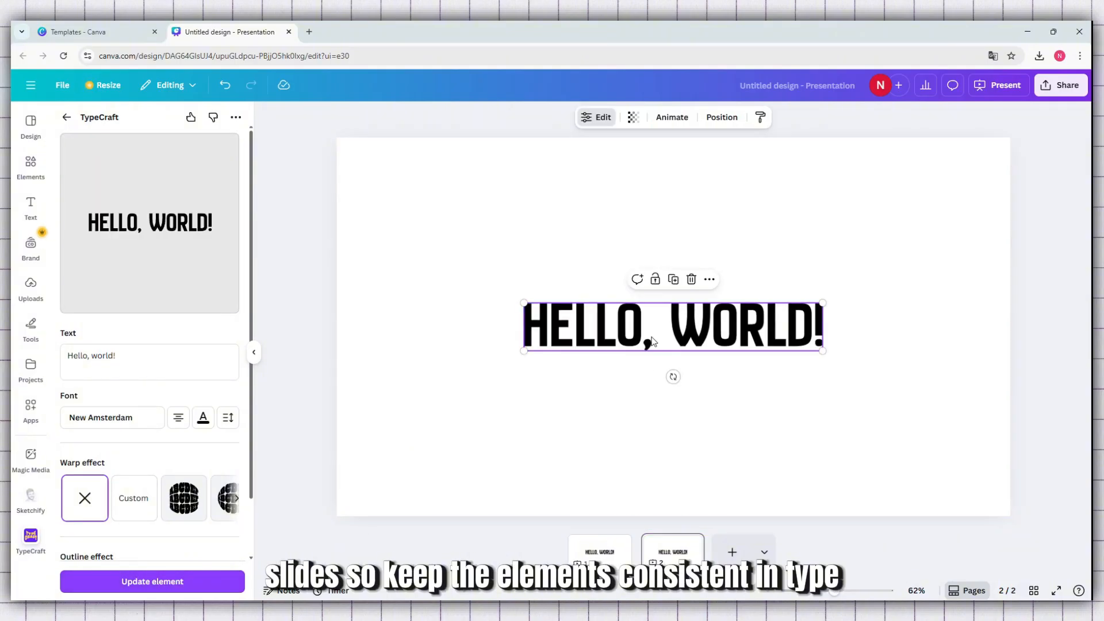
{"action": "left_click_drag", "start_coordinate": [653, 323], "coordinate": [652, 184]}
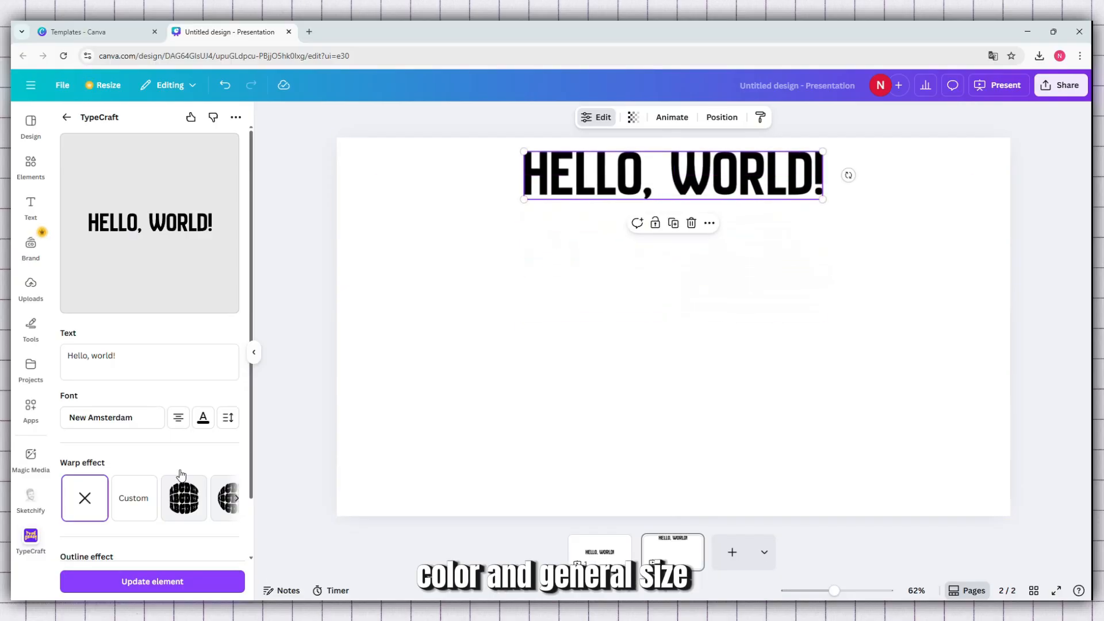
Place the uploaded pencil-sketch portrait on page 2, enlarge it slightly and centre it below the heading
{"action": "left_click", "coordinate": [30, 286]}
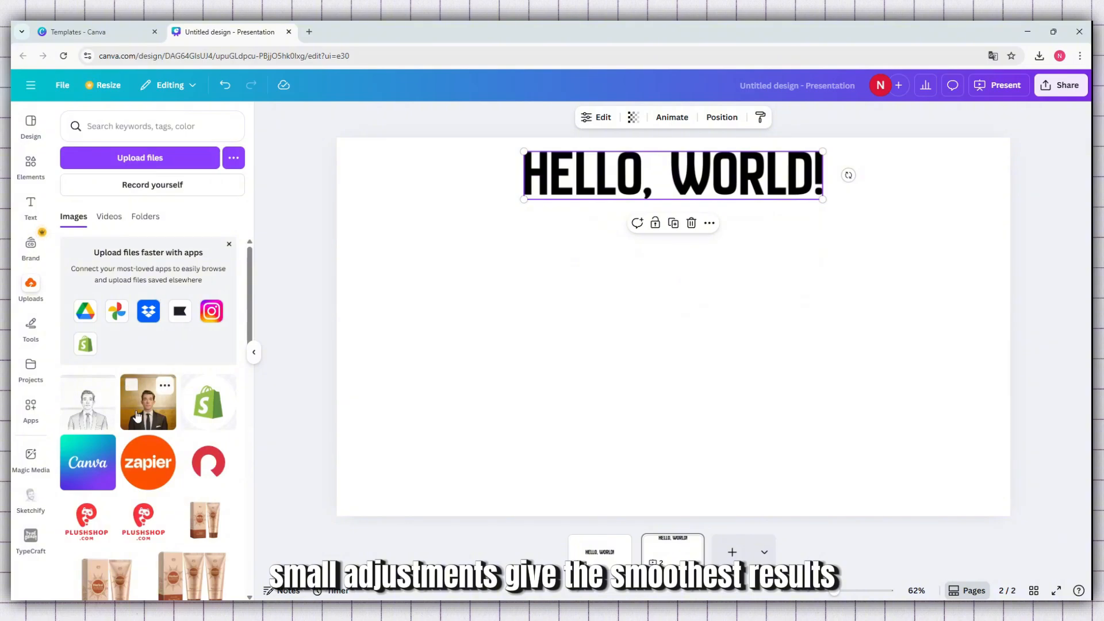
{"action": "mouse_move", "coordinate": [85, 410]}
{"action": "left_mouse_down"}
{"action": "mouse_move", "coordinate": [631, 387]}
{"action": "mouse_move", "coordinate": [574, 304]}
{"action": "mouse_move", "coordinate": [569, 263]}
{"action": "left_mouse_up"}
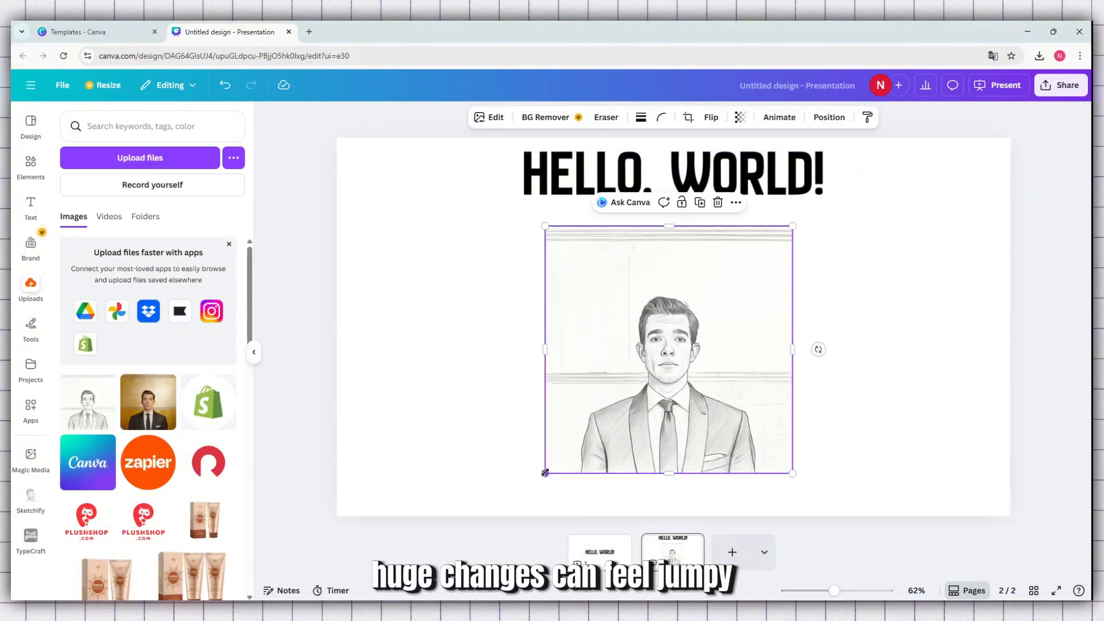
{"action": "left_click_drag", "start_coordinate": [546, 474], "coordinate": [539, 496]}
{"action": "left_click_drag", "start_coordinate": [612, 452], "coordinate": [626, 446]}
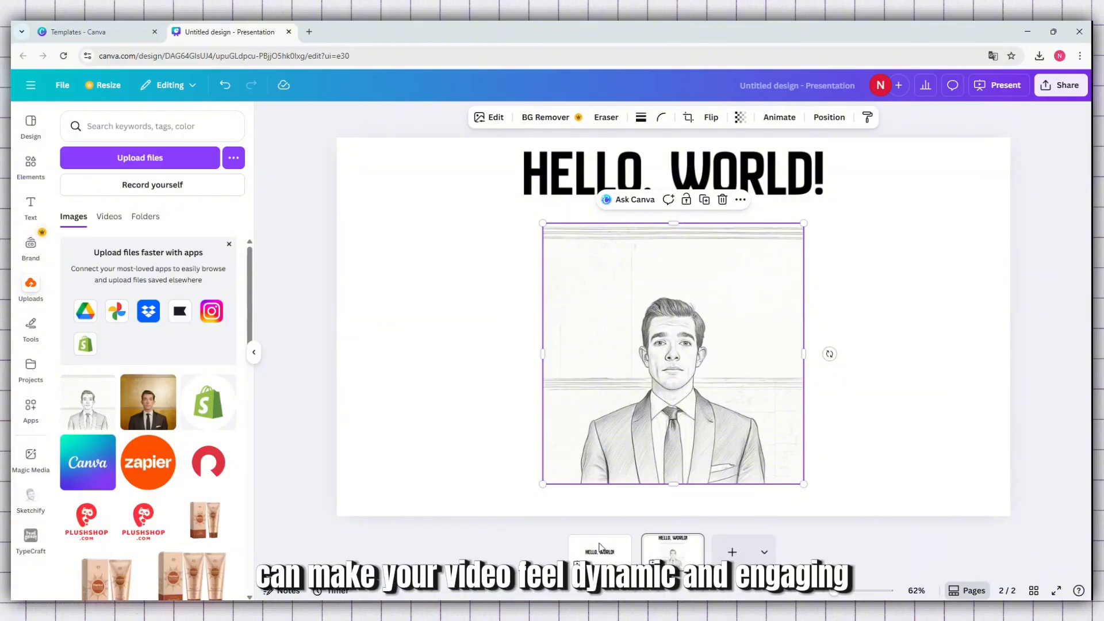
Apply the Match & Move transition between pages 1 and 2
{"action": "left_click", "coordinate": [600, 546]}
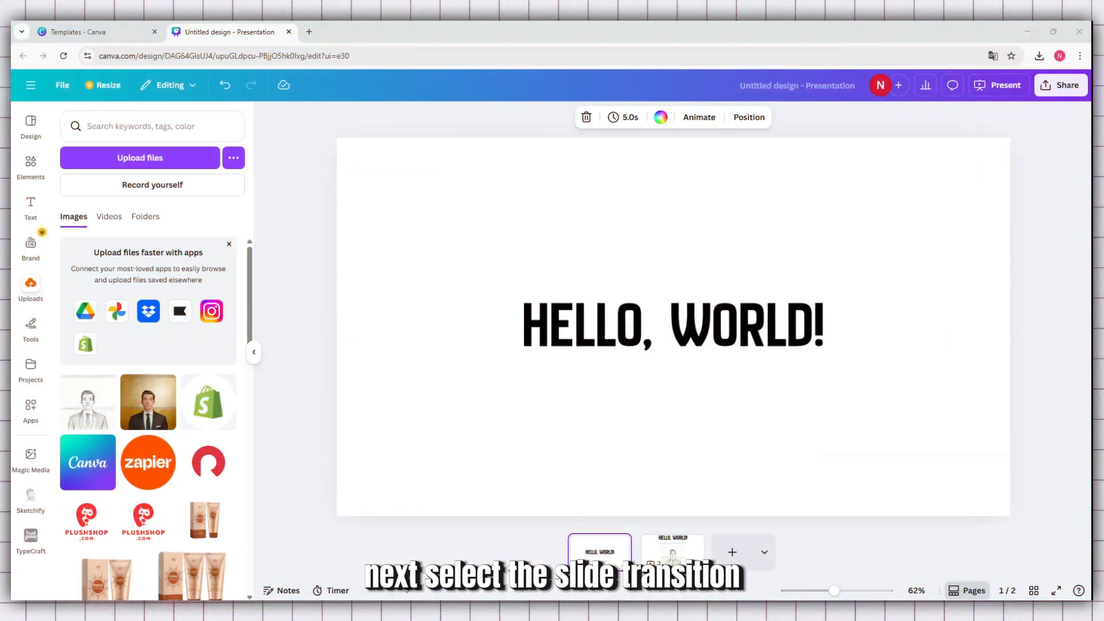
{"action": "left_click", "coordinate": [670, 545]}
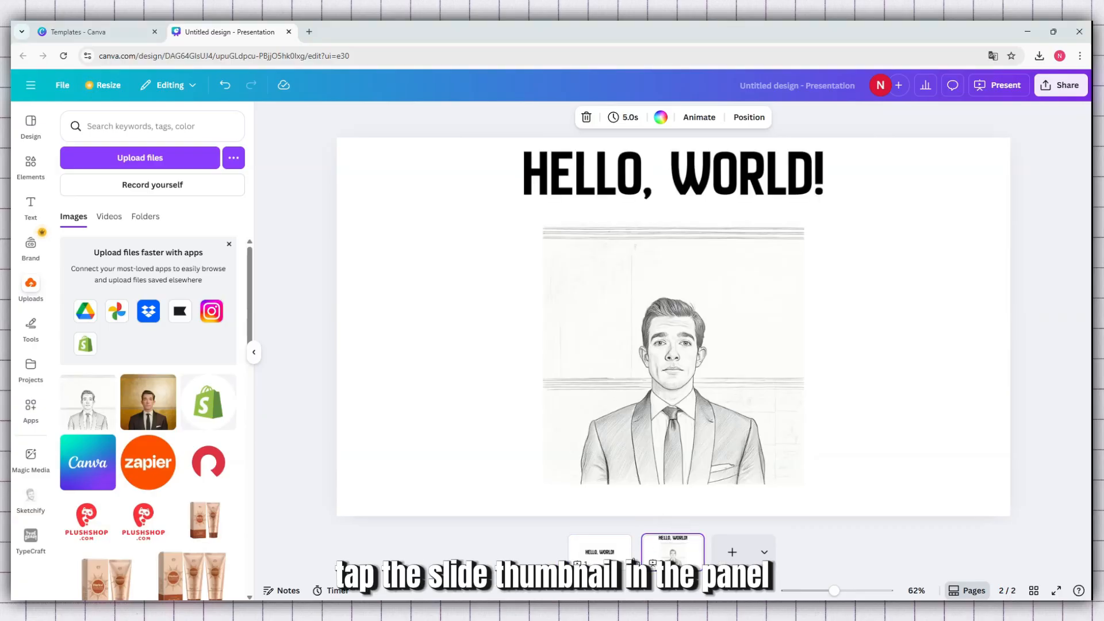
{"action": "left_click", "coordinate": [634, 561]}
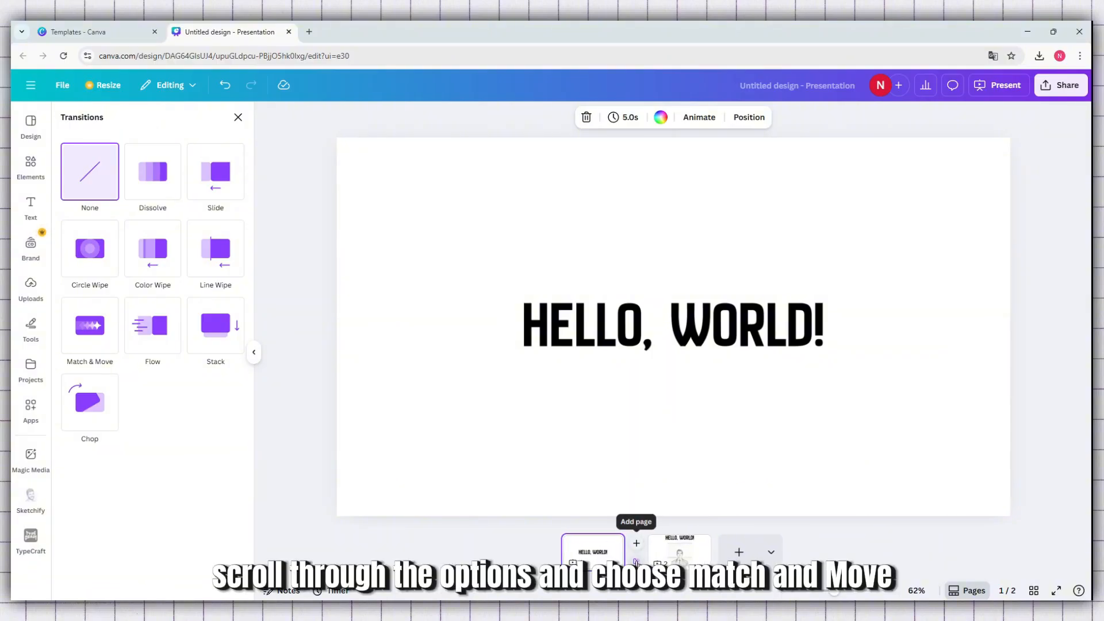
{"action": "left_click", "coordinate": [98, 339]}
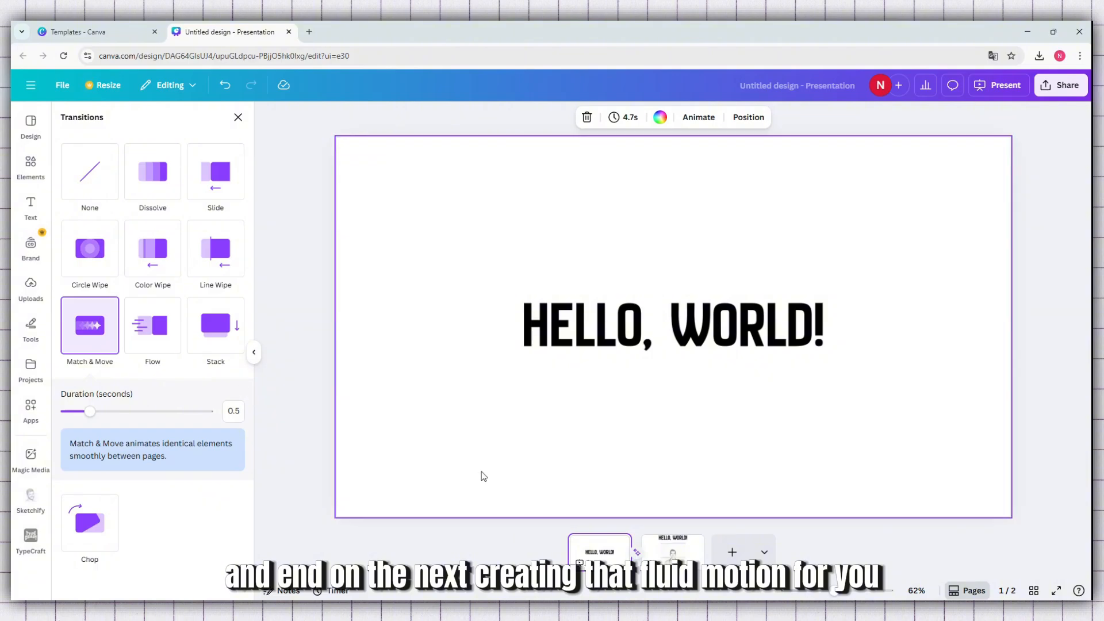
{"action": "left_click", "coordinate": [98, 342]}
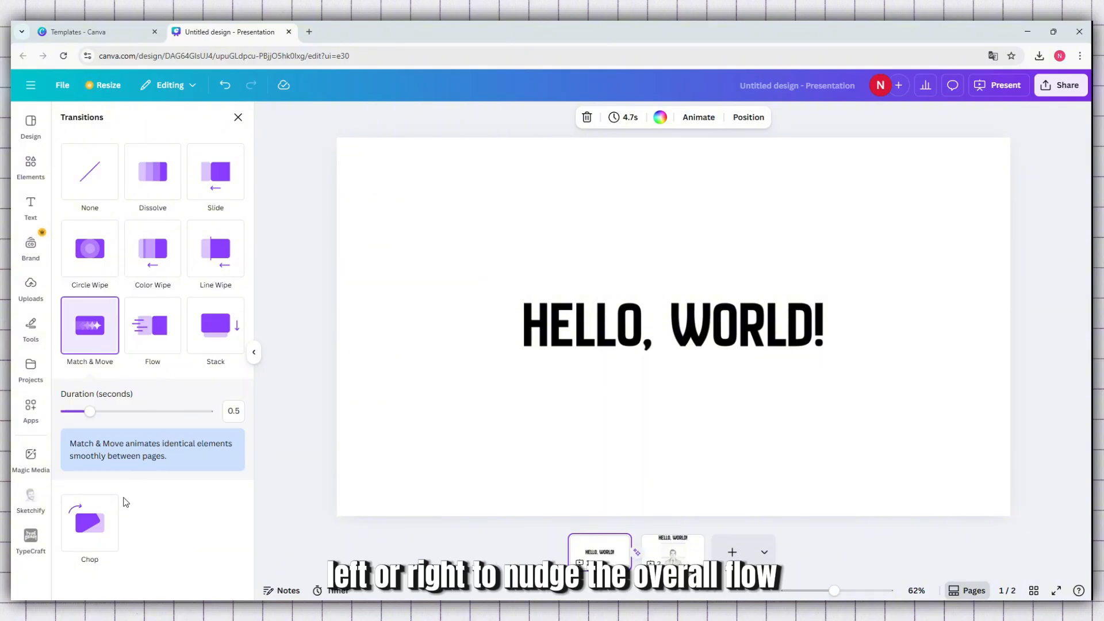
Set the Match & Move transition's duration to 1.2 seconds and preview it
{"action": "mouse_move", "coordinate": [80, 328]}
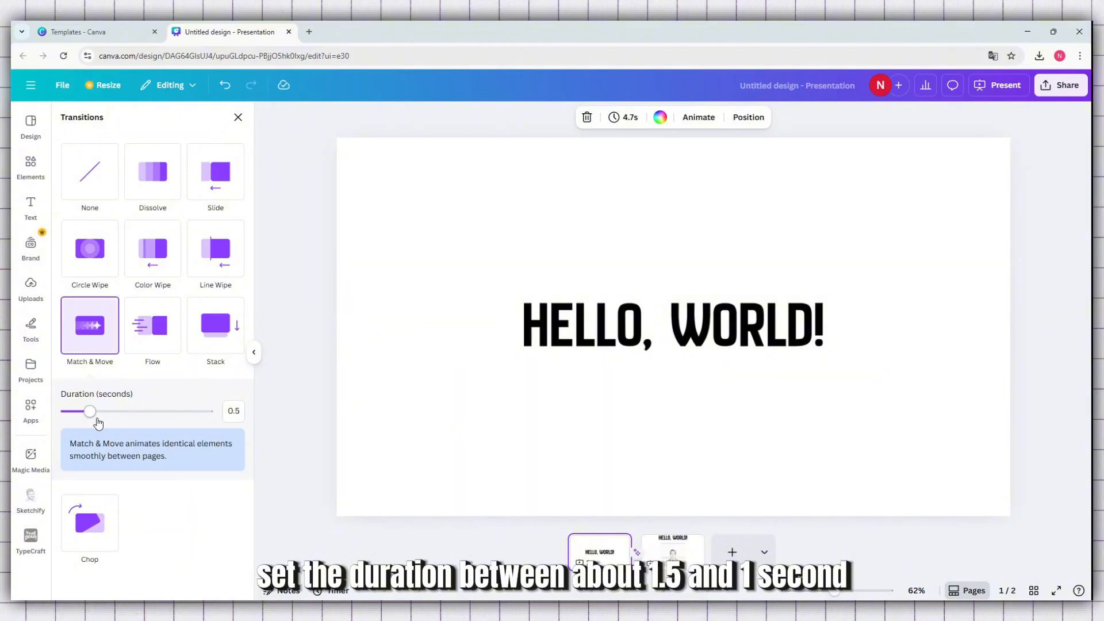
{"action": "left_click_drag", "start_coordinate": [90, 412], "coordinate": [135, 421]}
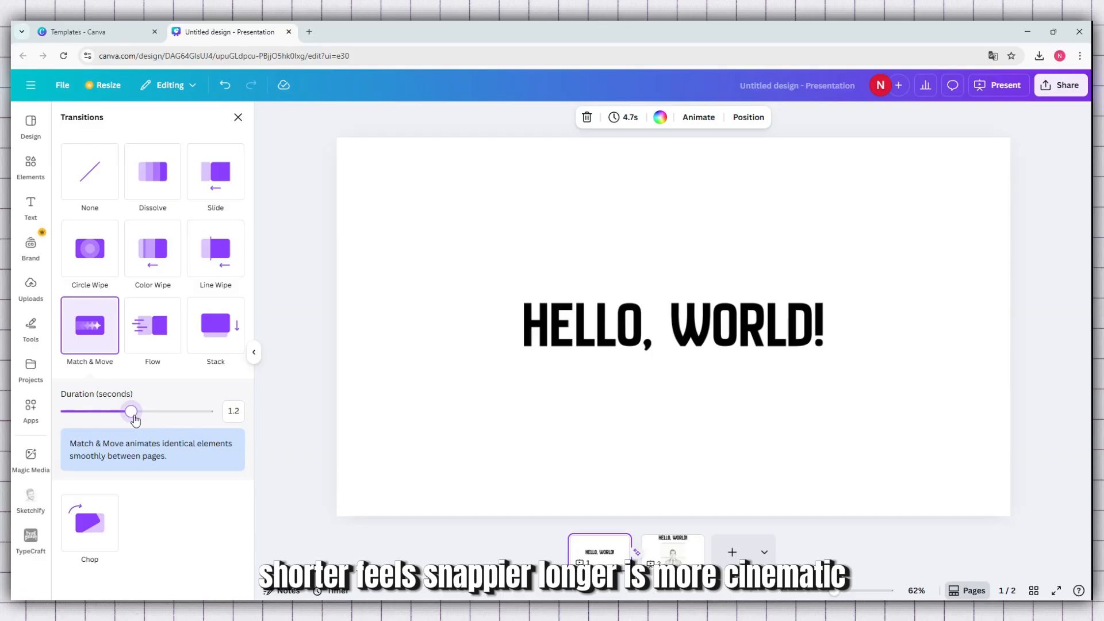
{"action": "left_click", "coordinate": [96, 343]}
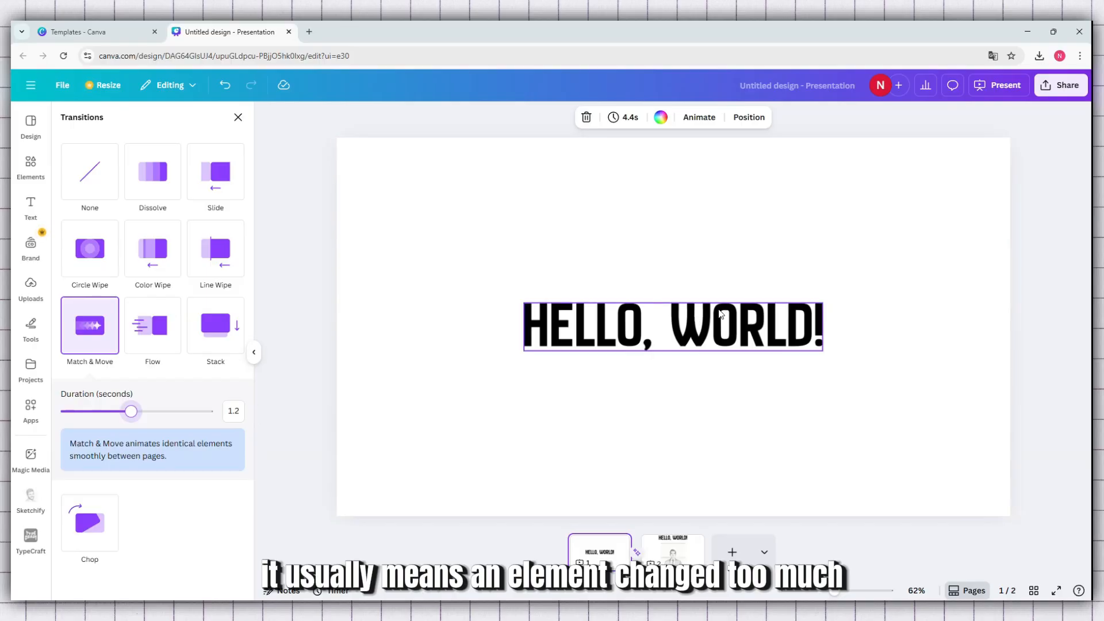
{"action": "mouse_move", "coordinate": [75, 336]}
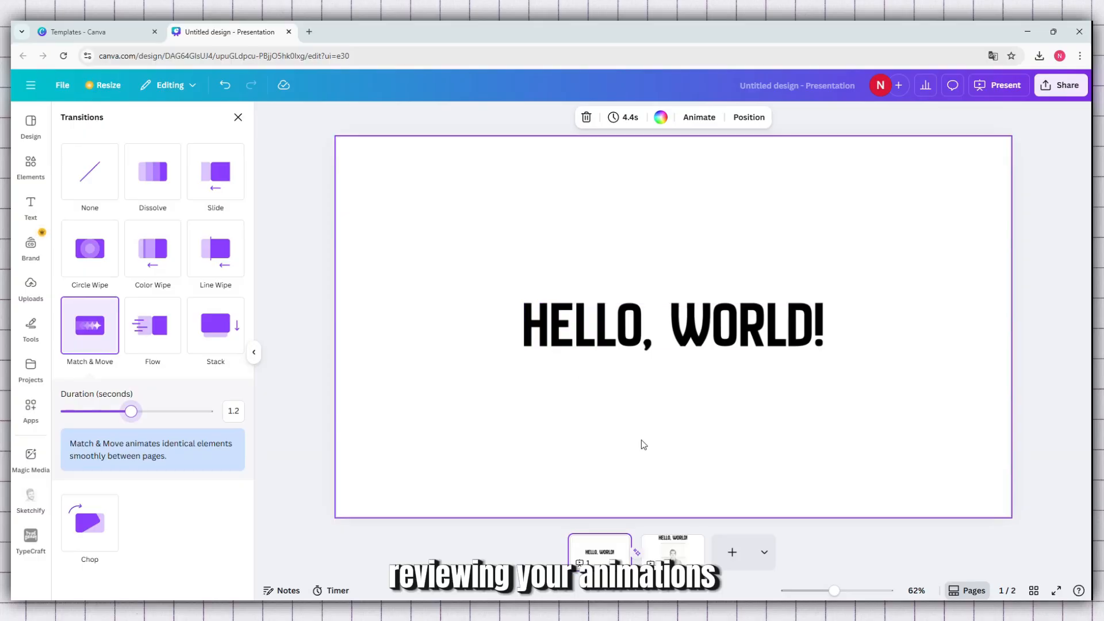
Add a third page after page 2 and place the uploaded pencil-sketch portrait in its lower middle
{"action": "left_click", "coordinate": [676, 551]}
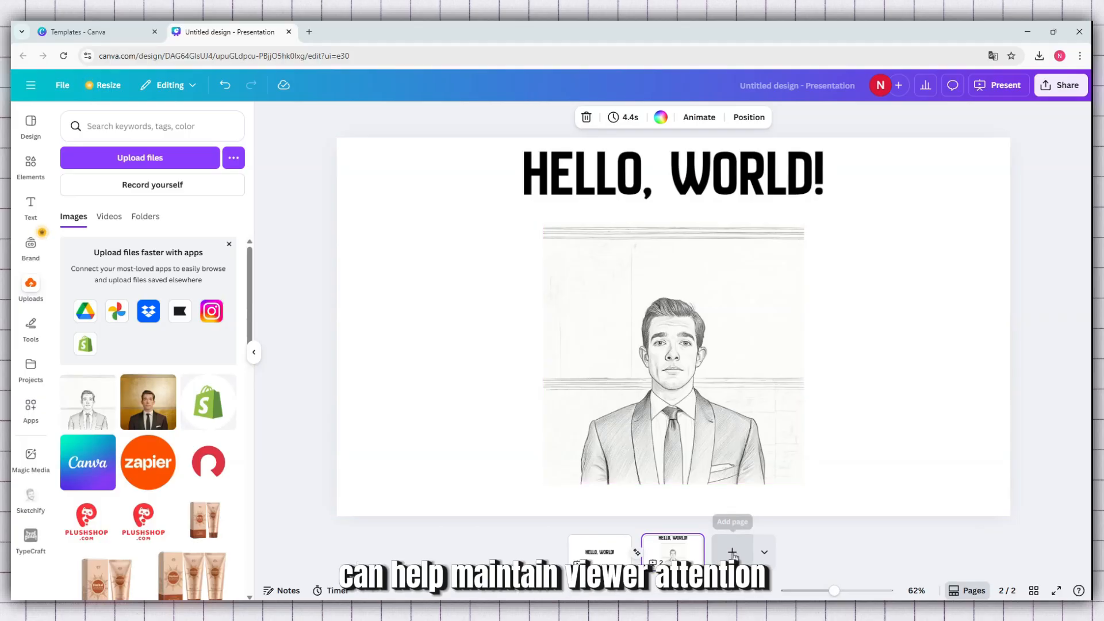
{"action": "left_click", "coordinate": [732, 552]}
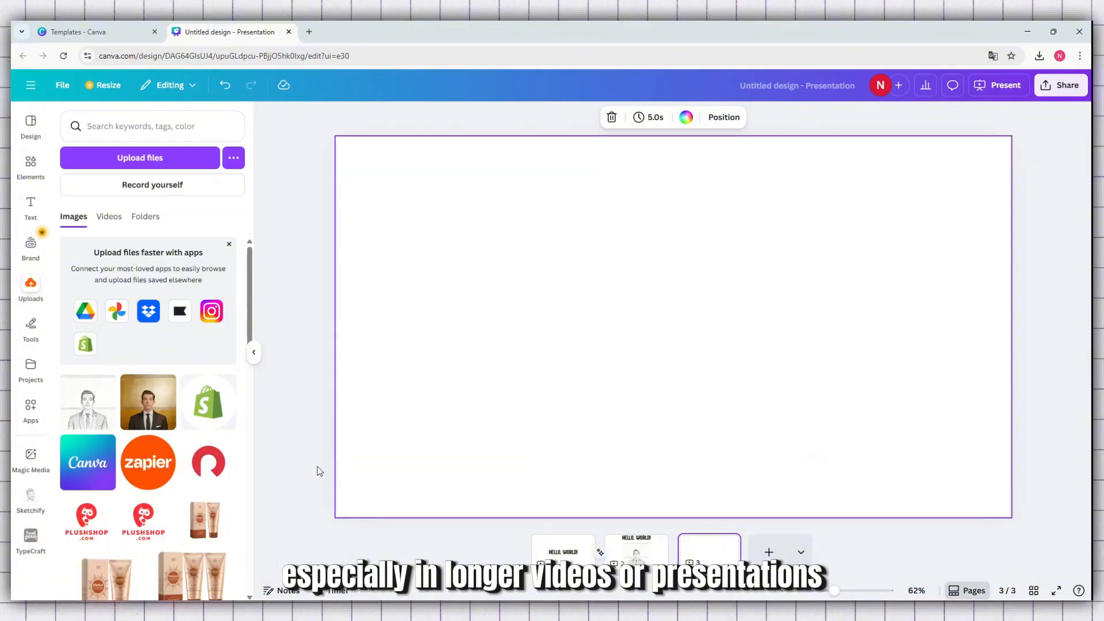
{"action": "mouse_move", "coordinate": [110, 396]}
{"action": "left_mouse_down"}
{"action": "mouse_move", "coordinate": [242, 472]}
{"action": "mouse_move", "coordinate": [565, 403]}
{"action": "mouse_move", "coordinate": [551, 268]}
{"action": "left_mouse_up"}
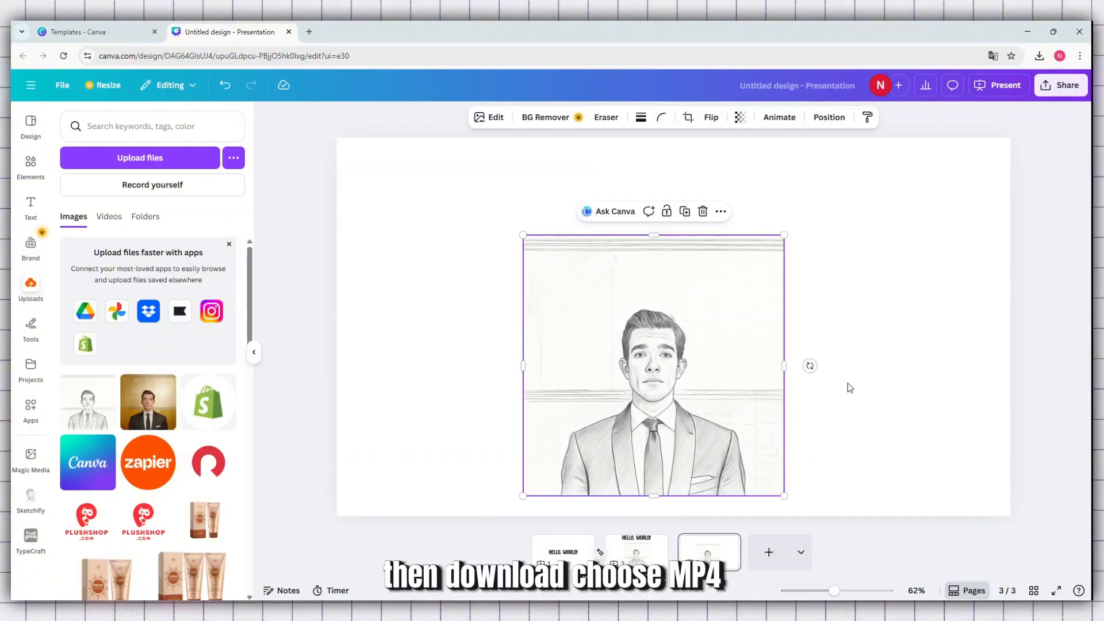
Open the design's download options and choose MP4 Video as the file type
{"action": "left_click", "coordinate": [1060, 85]}
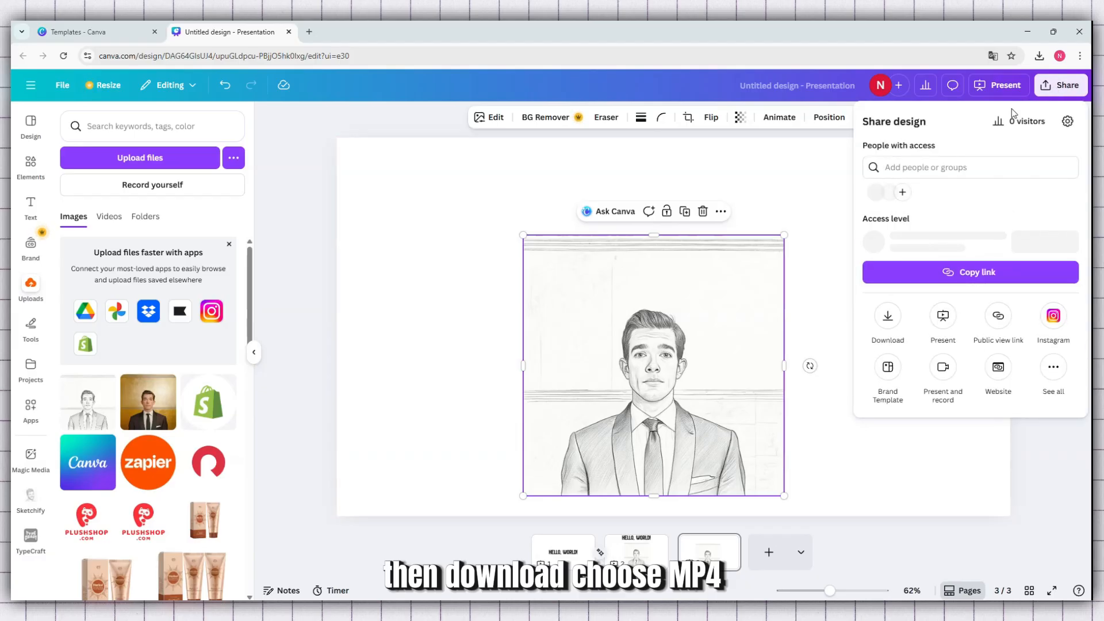
{"action": "left_click", "coordinate": [886, 340]}
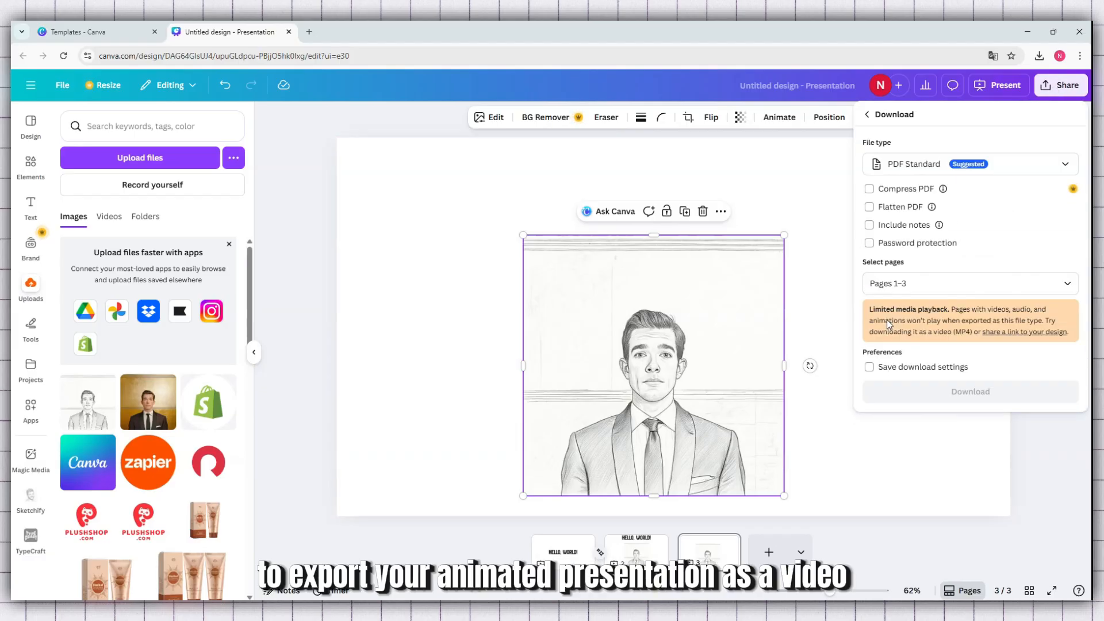
{"action": "left_click", "coordinate": [926, 165]}
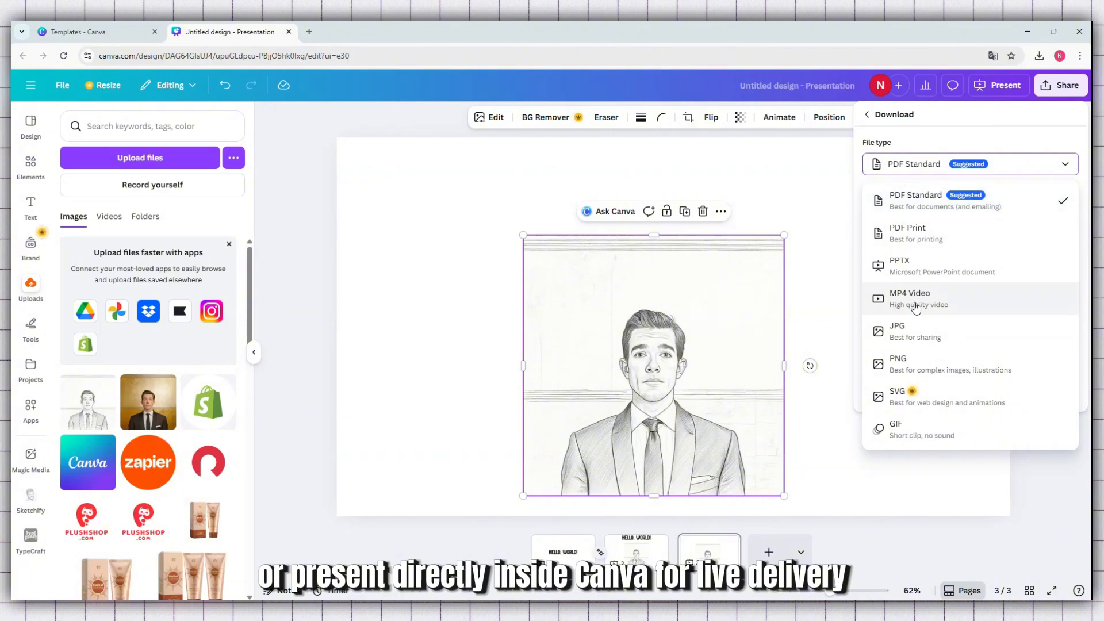
{"action": "left_click", "coordinate": [942, 301]}
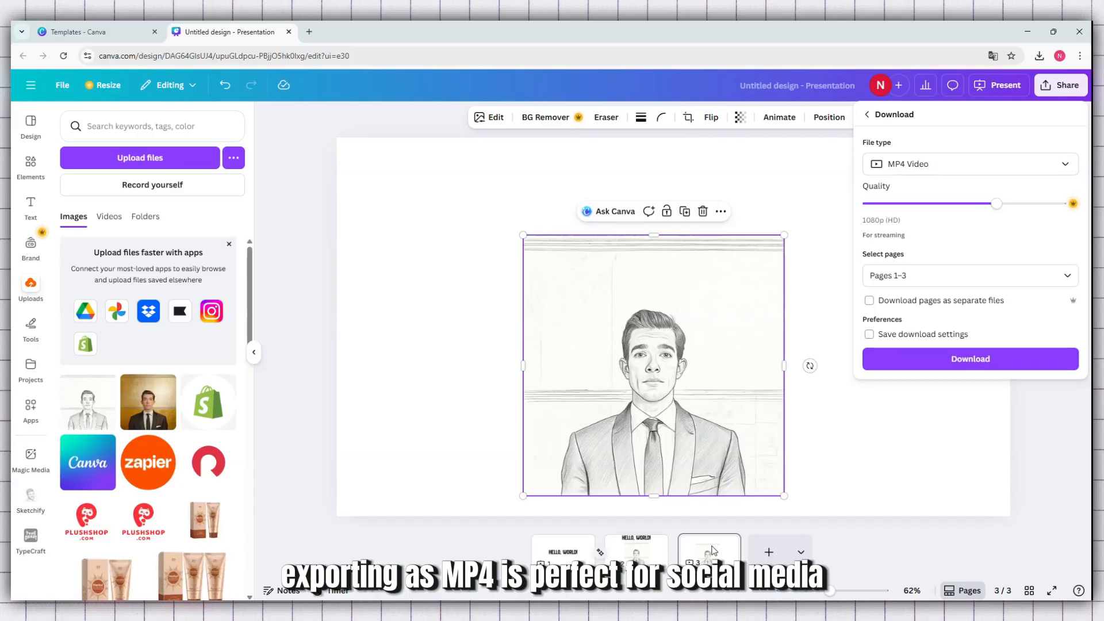
{"action": "right_click", "coordinate": [712, 550]}
{"action": "left_click", "coordinate": [707, 555]}
{"action": "left_click", "coordinate": [699, 558]}
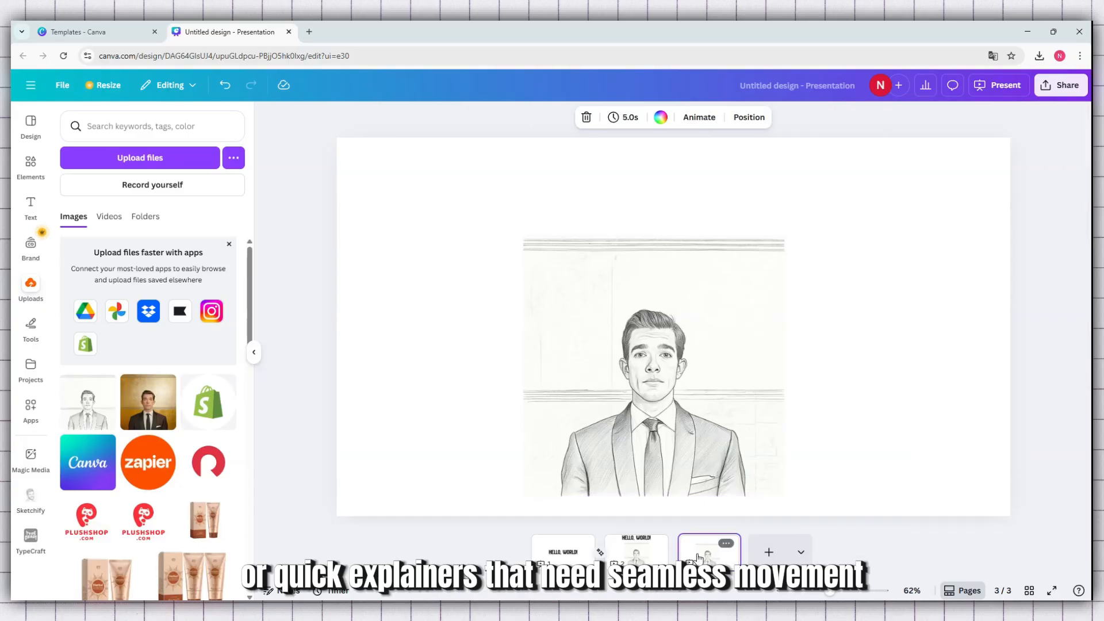
{"action": "left_click", "coordinate": [556, 526]}
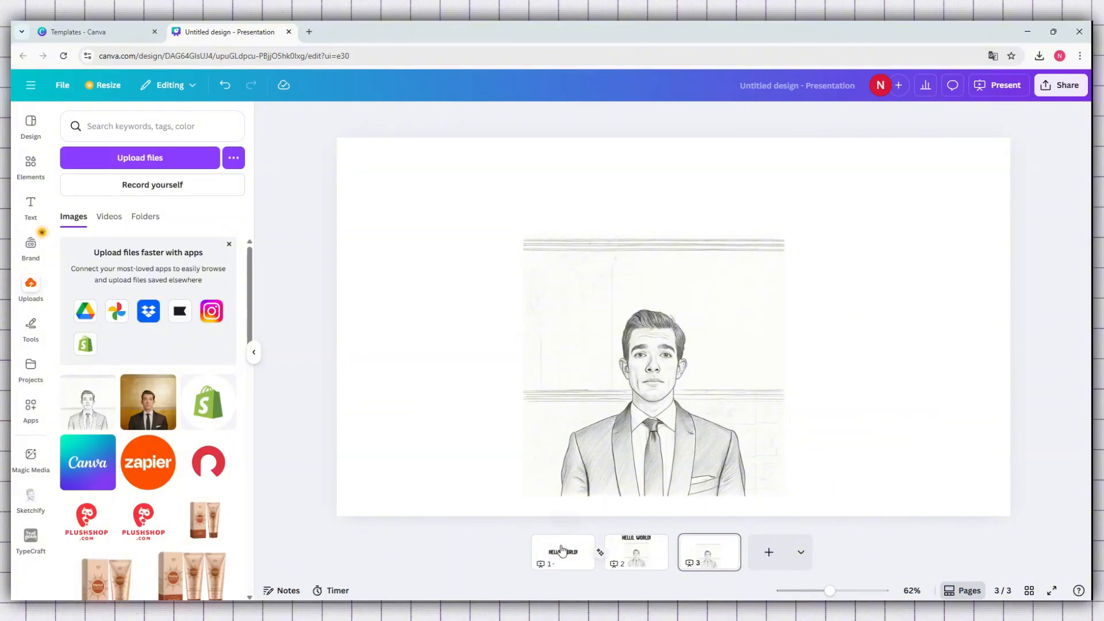
Apply the Match & Move transition with a duration of 1.1 seconds between pages 2 and 3, and return to page 1
{"action": "left_click", "coordinate": [562, 549]}
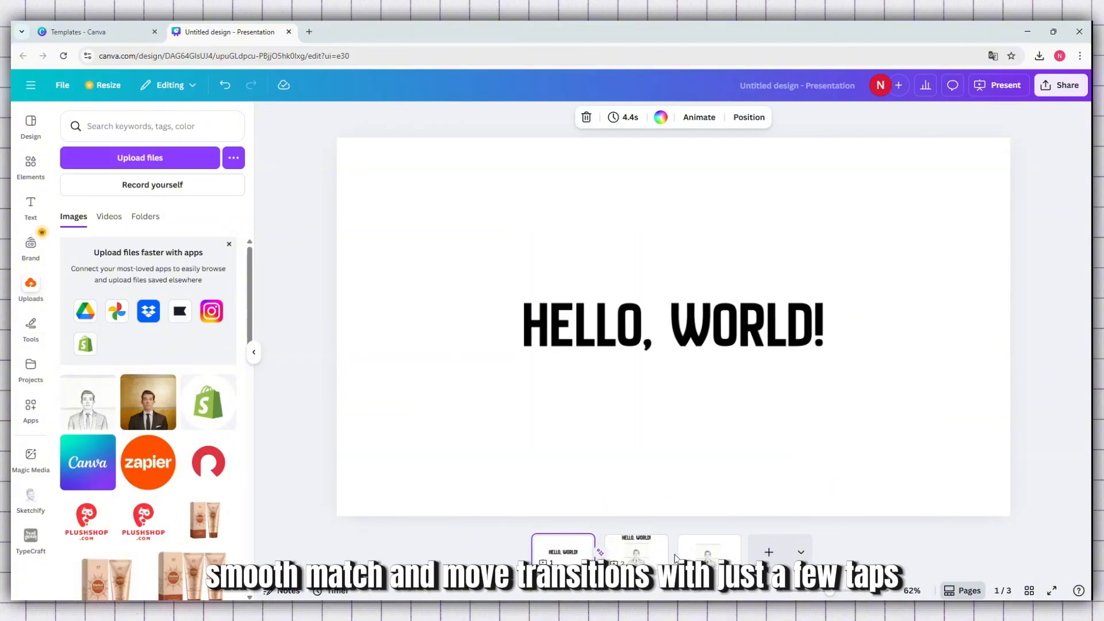
{"action": "left_click", "coordinate": [673, 561]}
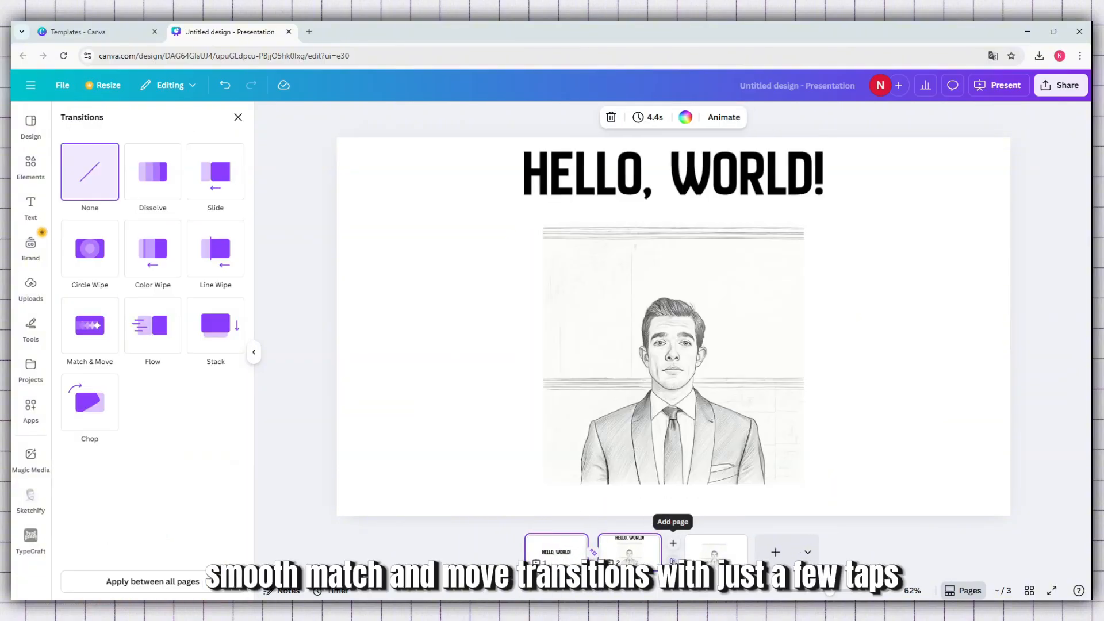
{"action": "left_click", "coordinate": [103, 341]}
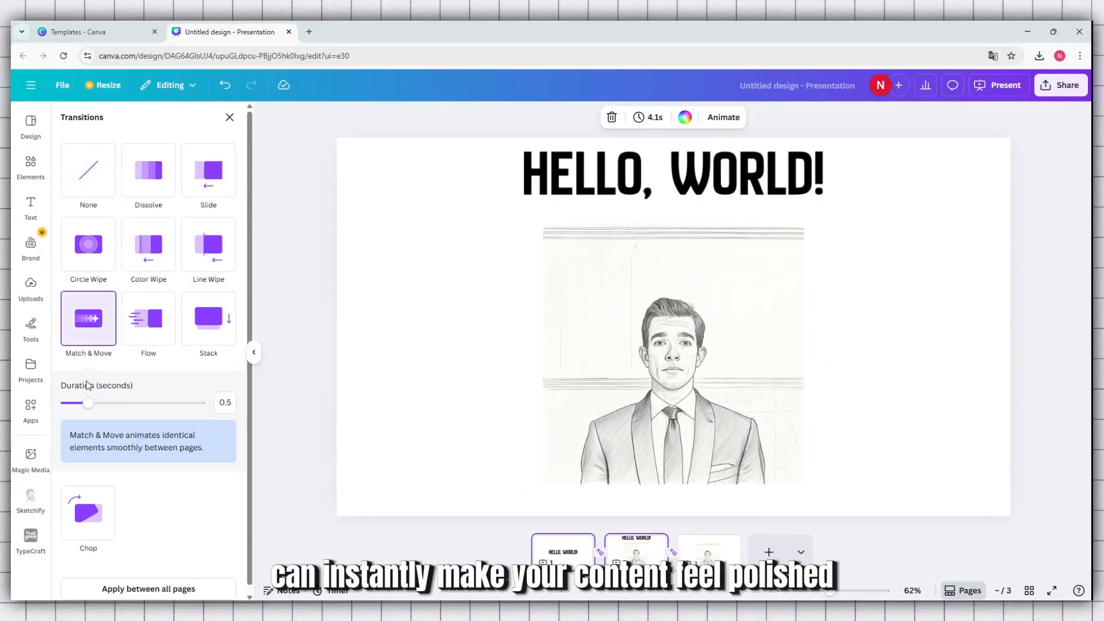
{"action": "left_click_drag", "start_coordinate": [91, 406], "coordinate": [123, 411]}
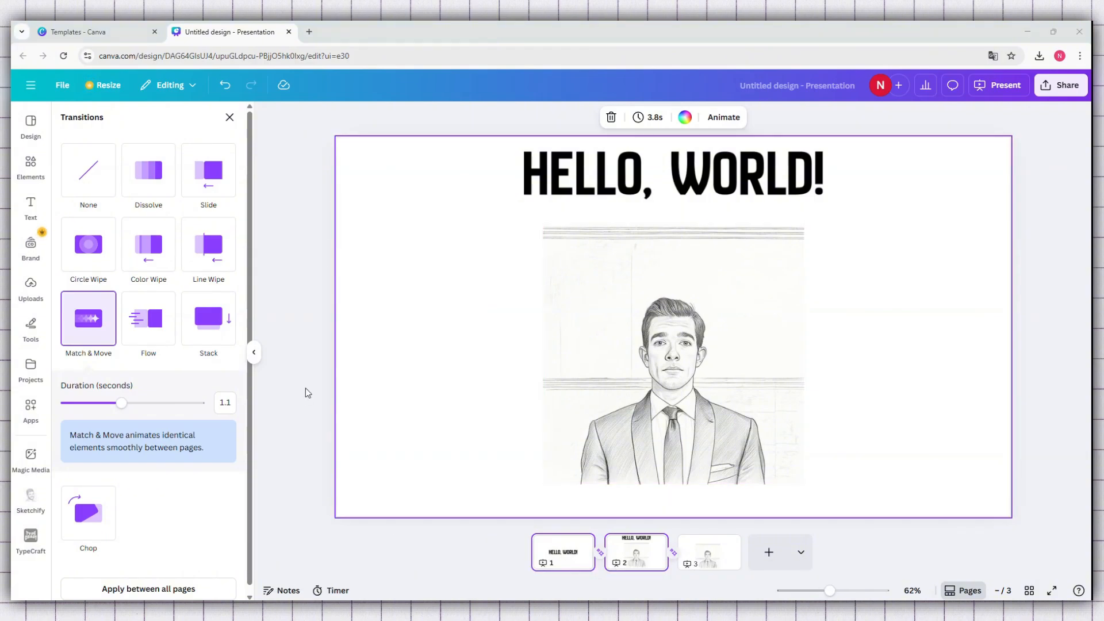
{"action": "mouse_move", "coordinate": [79, 338]}
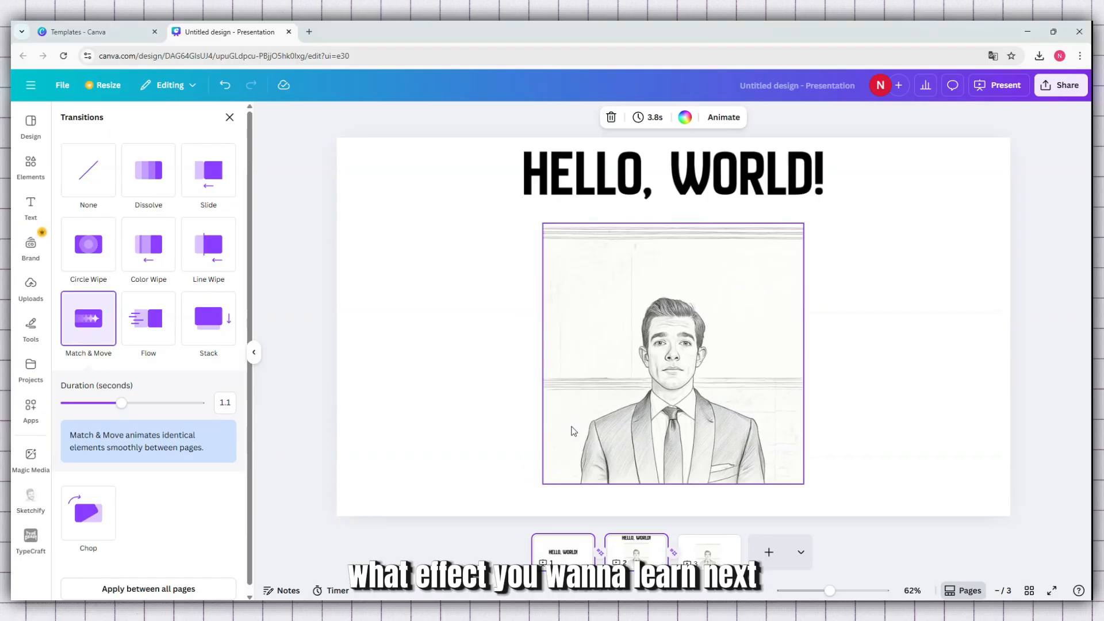
{"action": "left_click", "coordinate": [574, 539]}
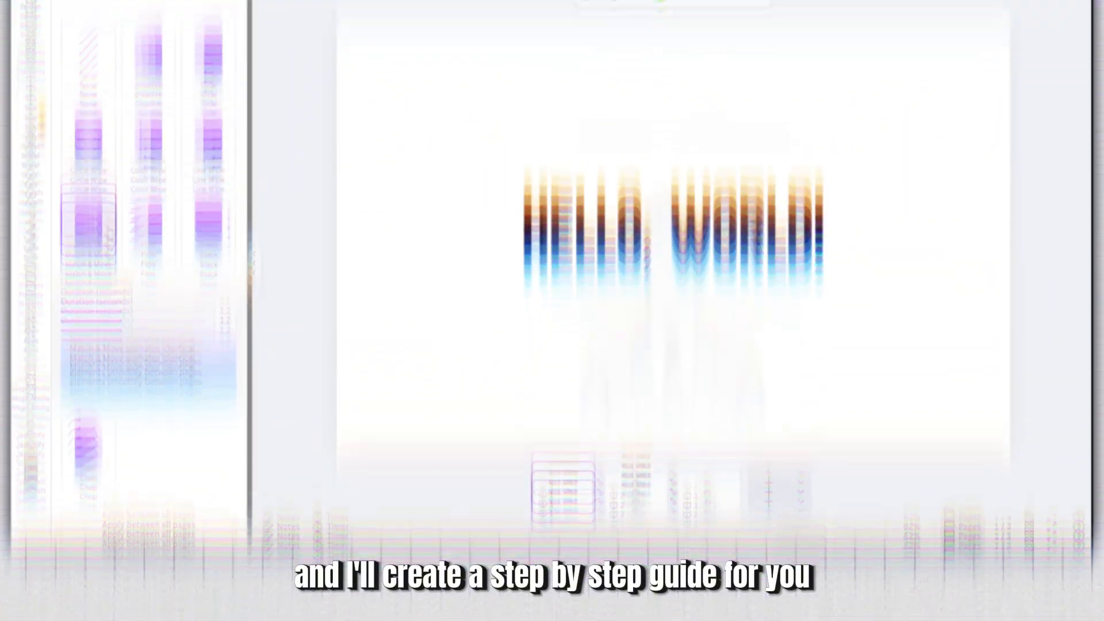